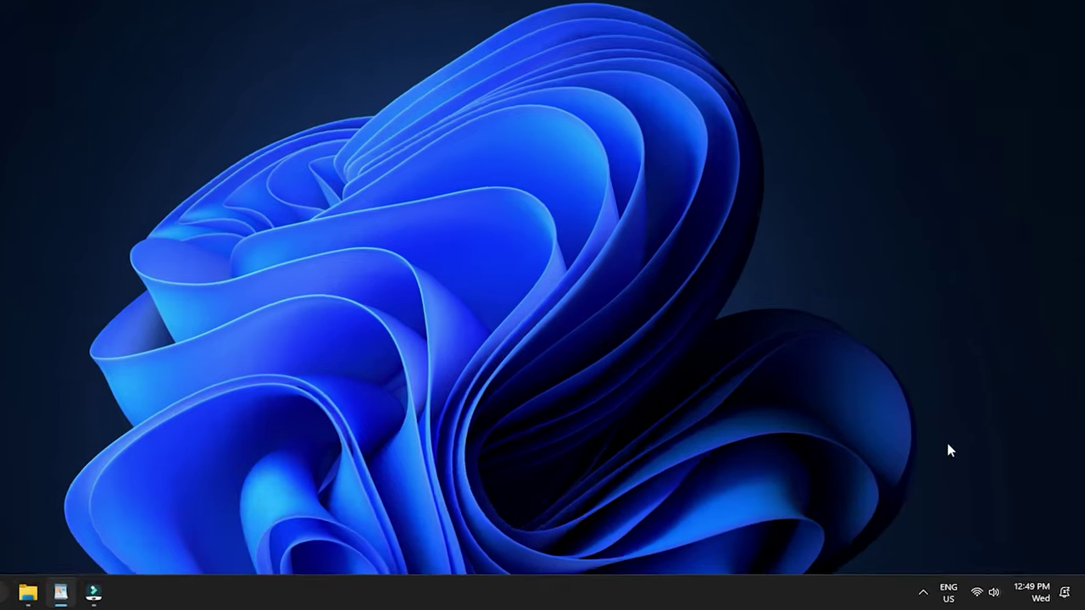
Step: Open the classic Sound devices window through Sound settings' More sound settings link
{"action": "right_click", "coordinate": [964, 586]}
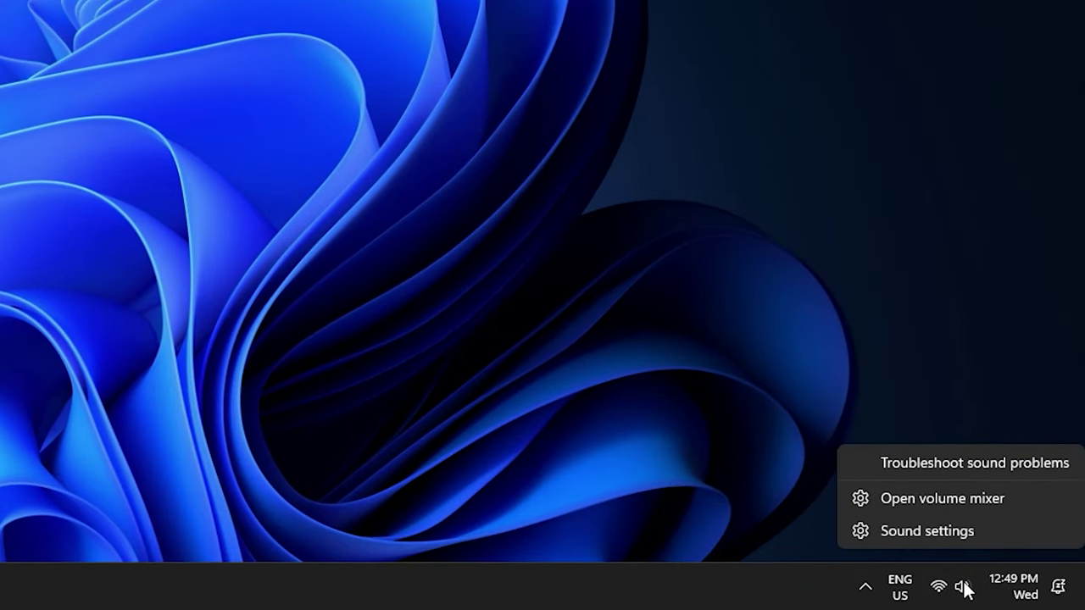
{"action": "left_click", "coordinate": [998, 532]}
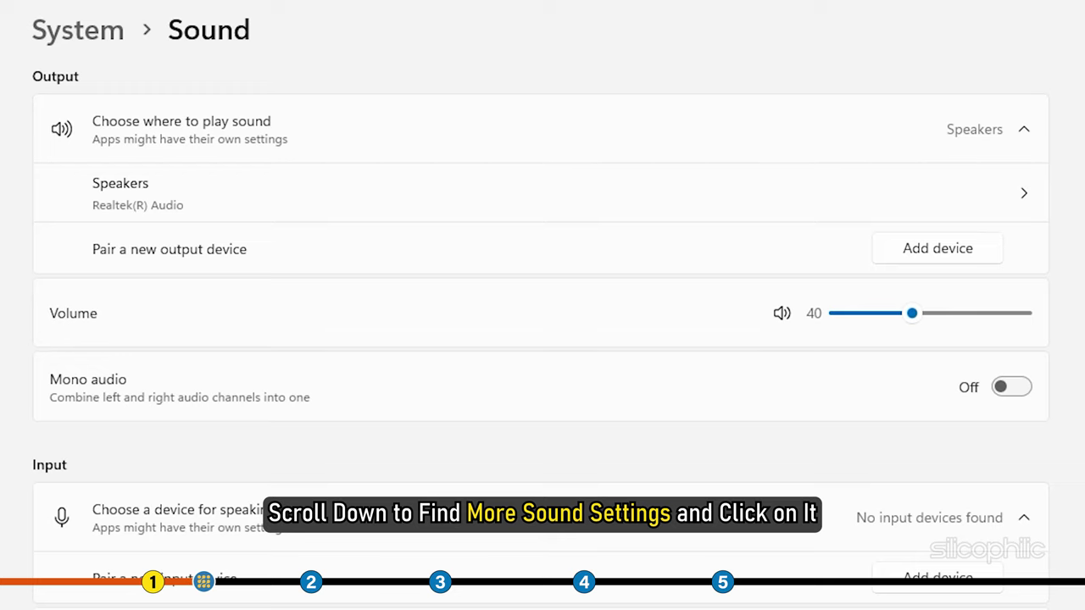
{"action": "scroll", "coordinate": [543, 339], "scroll_direction": "down", "scroll_amount": 5}
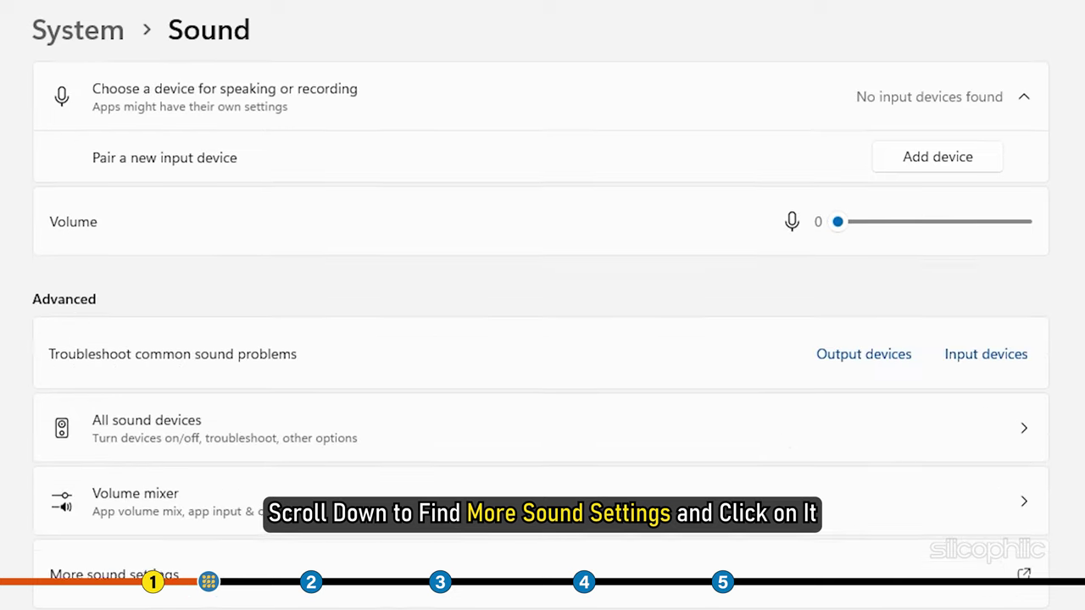
{"action": "left_click", "coordinate": [1021, 576]}
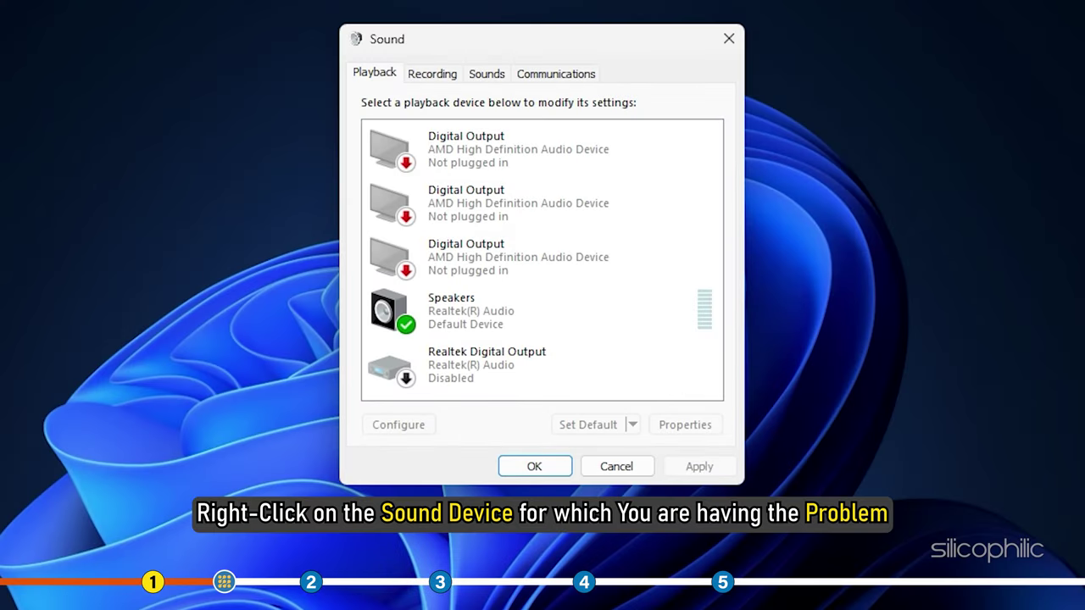
Step: Set the Speakers' default format to 24 bit, 48000 Hz (Studio Quality) and apply it
{"action": "right_click", "coordinate": [522, 310]}
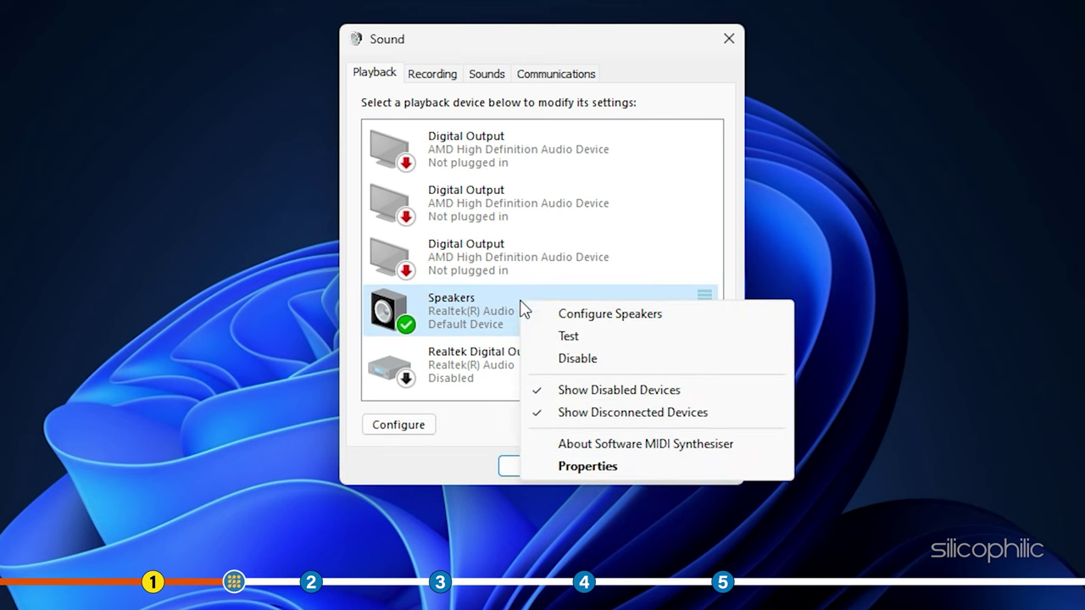
{"action": "left_click", "coordinate": [630, 467]}
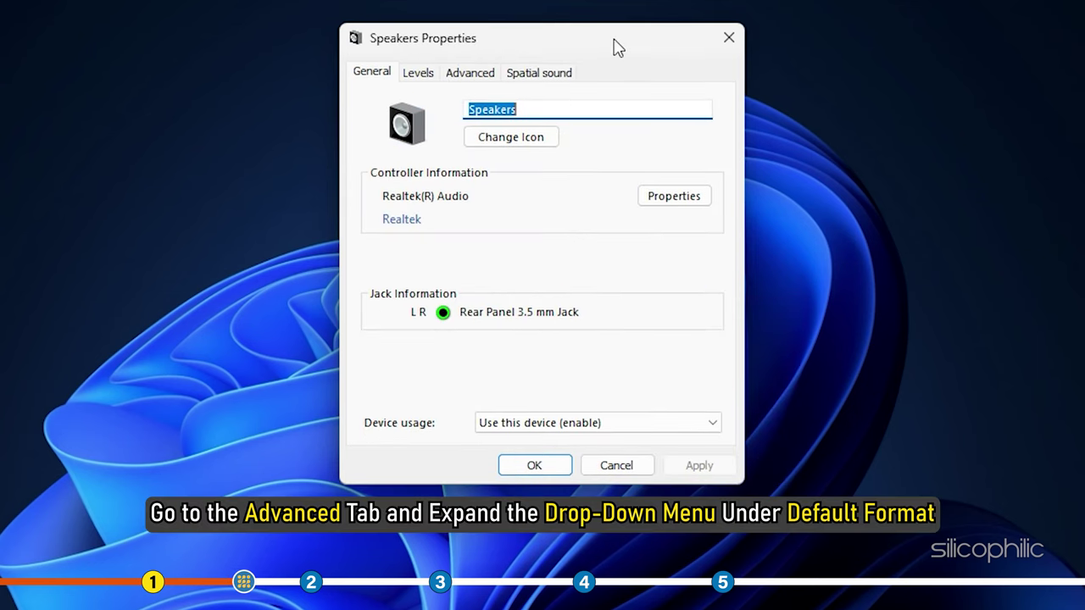
{"action": "left_click", "coordinate": [595, 110]}
{"action": "left_click", "coordinate": [471, 73]}
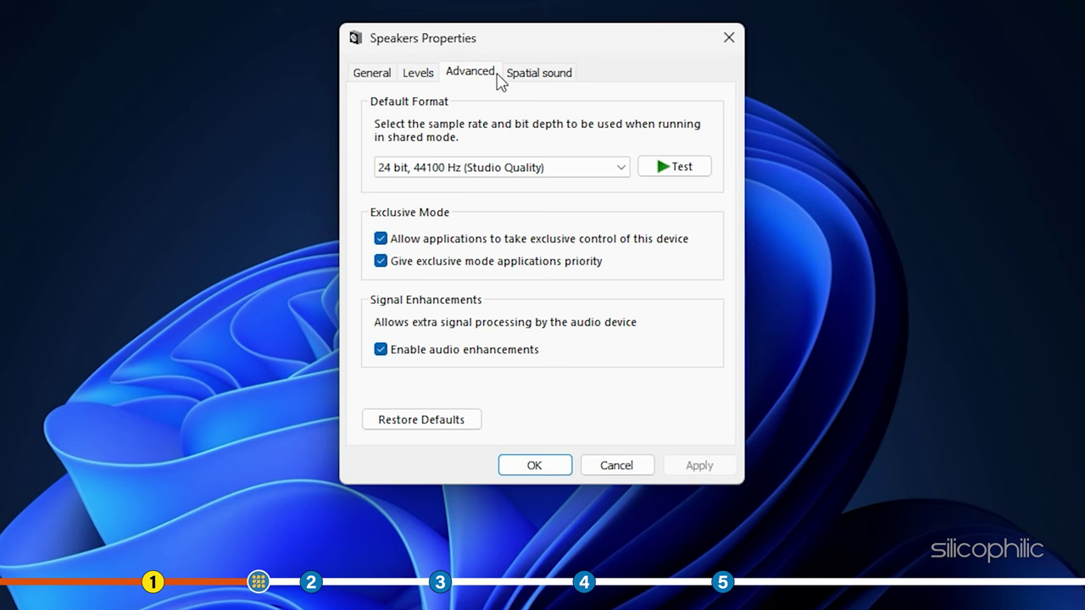
{"action": "left_click", "coordinate": [621, 168]}
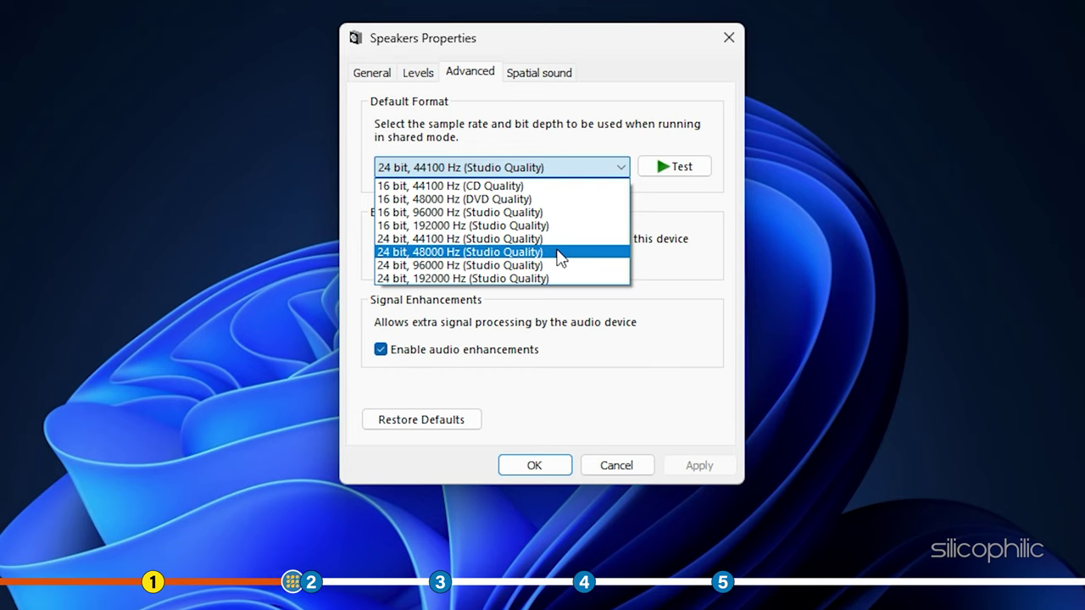
{"action": "left_click", "coordinate": [561, 252]}
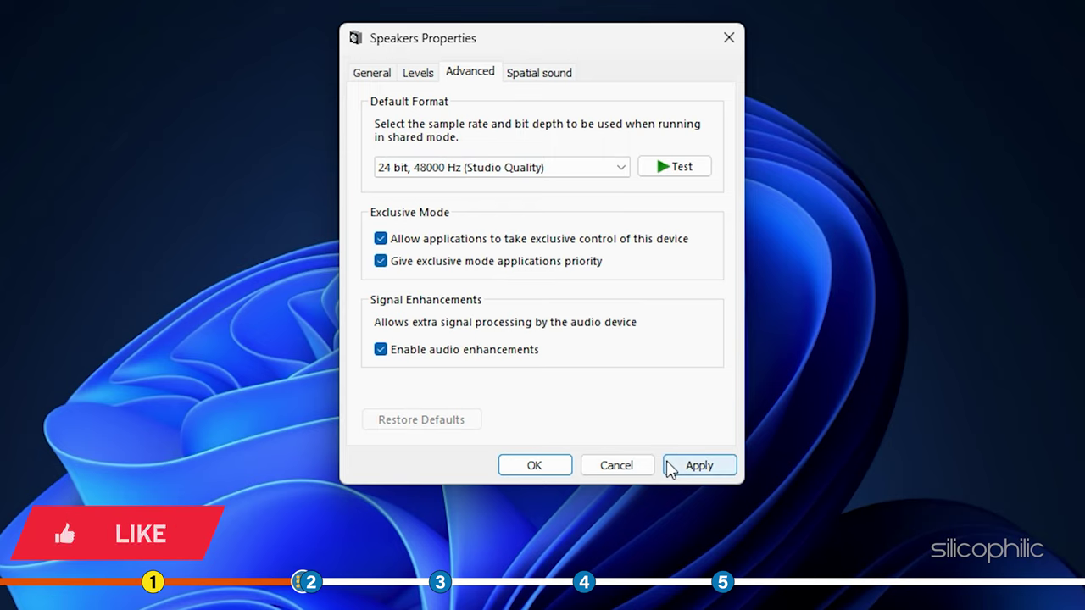
{"action": "left_click", "coordinate": [711, 467]}
{"action": "left_click", "coordinate": [593, 514]}
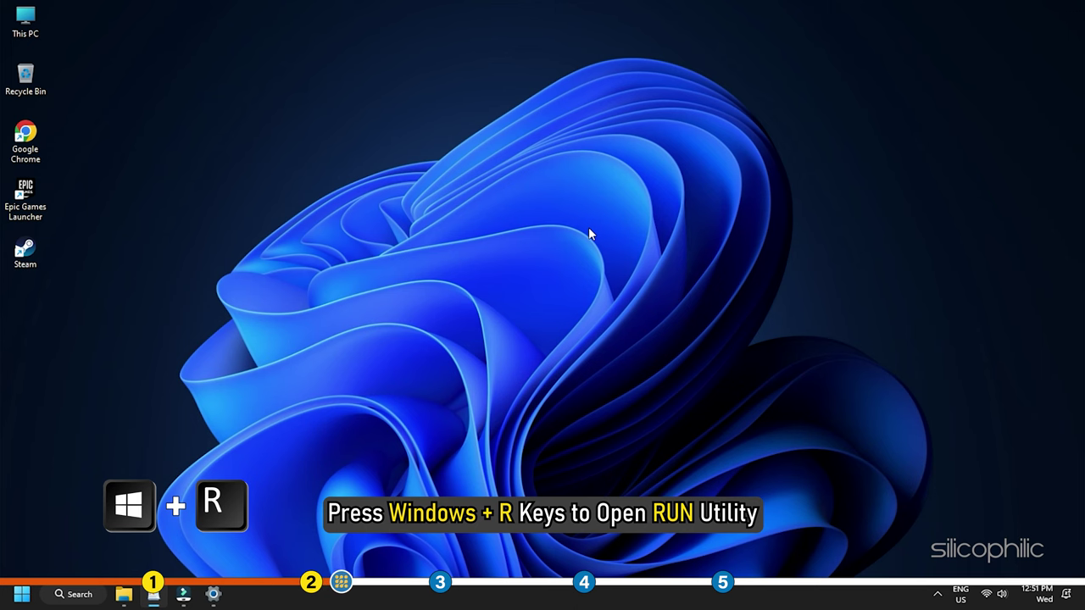
Step: Launch the Services console by running services.msc from the Run box
{"action": "key", "text": "super+r"}
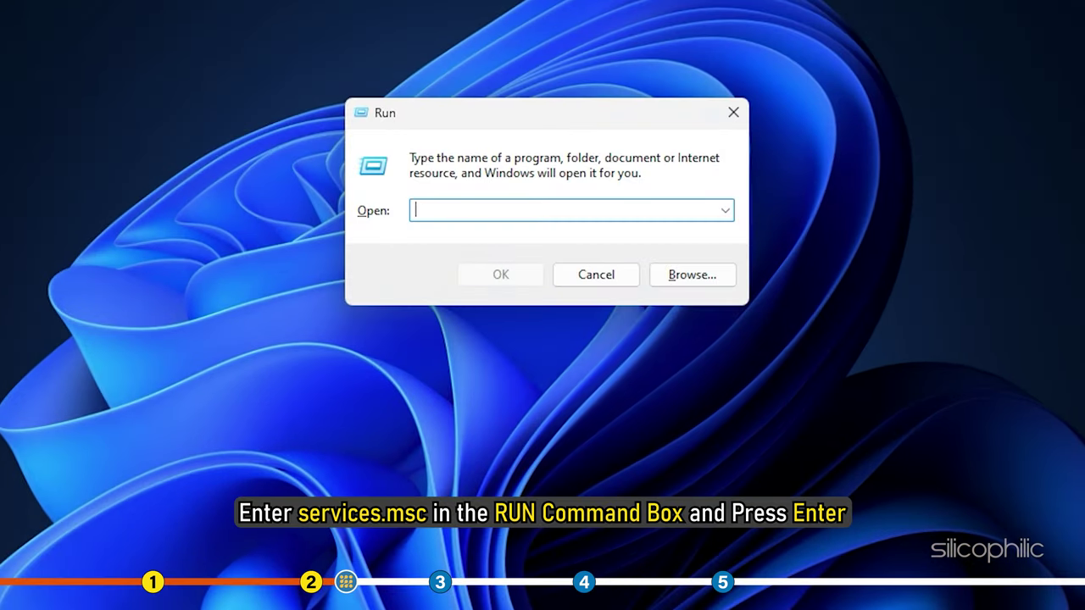
{"action": "type", "text": "services."}
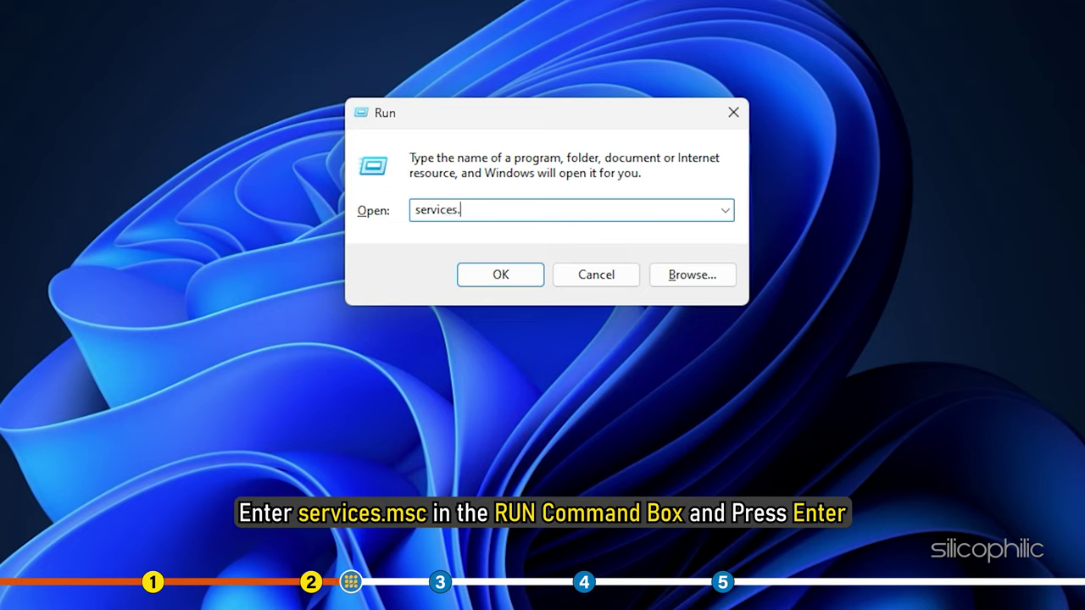
{"action": "type", "text": "msc"}
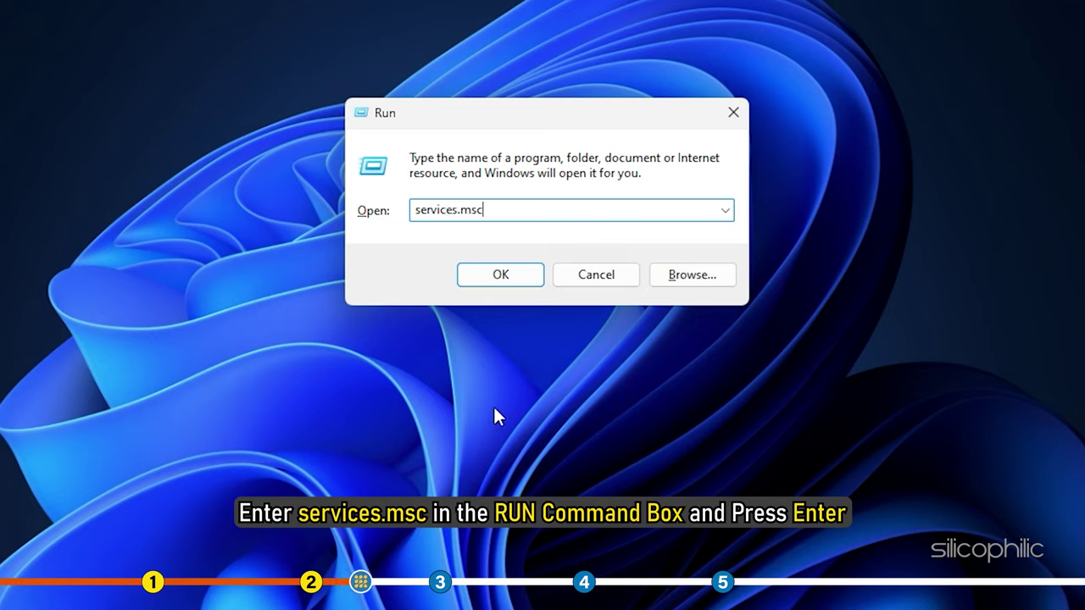
{"action": "left_click", "coordinate": [526, 277]}
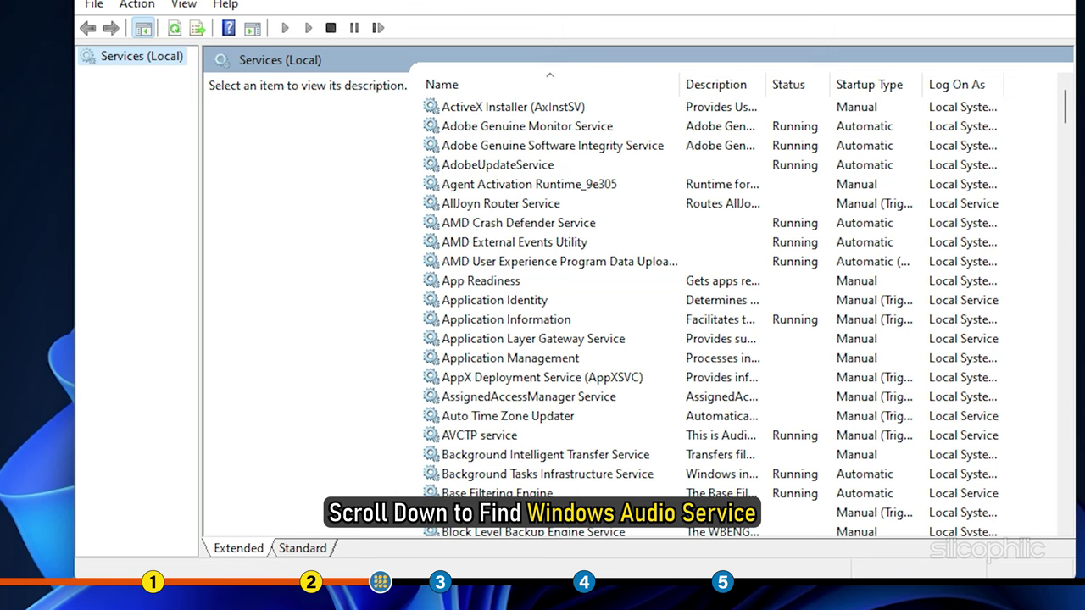
Step: Find the Windows Audio service in the Services list and restart it
{"action": "left_click", "coordinate": [545, 109]}
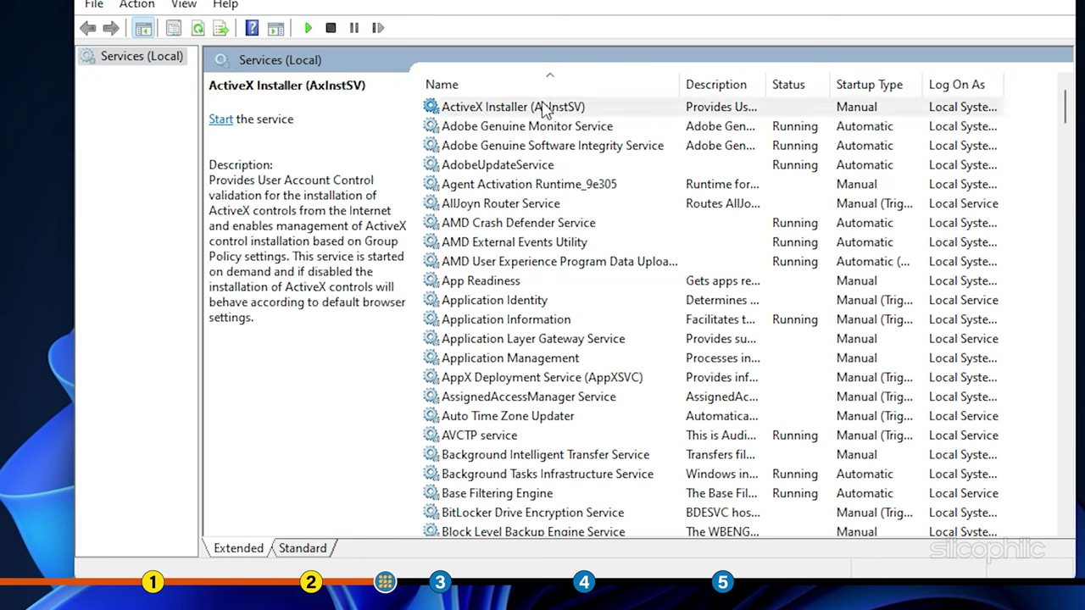
{"action": "key", "text": "w"}
{"action": "left_click", "coordinate": [555, 268]}
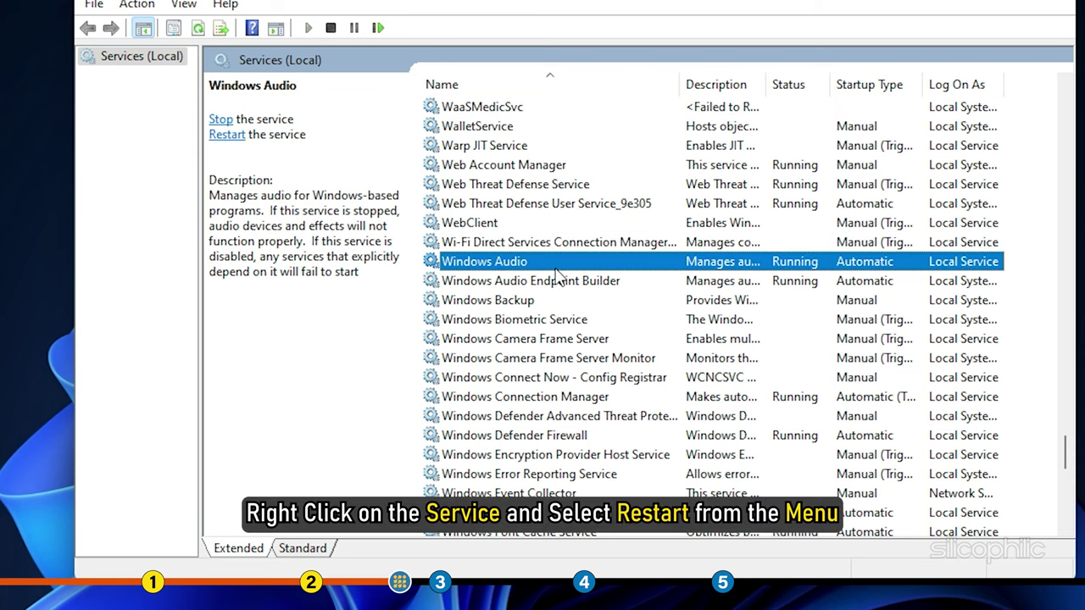
{"action": "right_click", "coordinate": [557, 272]}
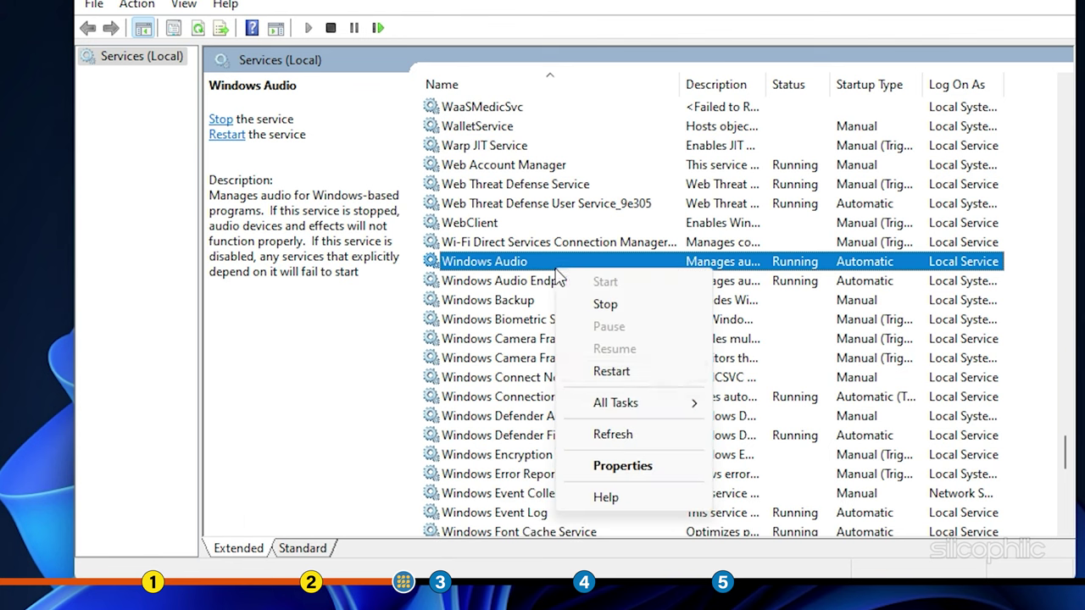
{"action": "left_click", "coordinate": [646, 377]}
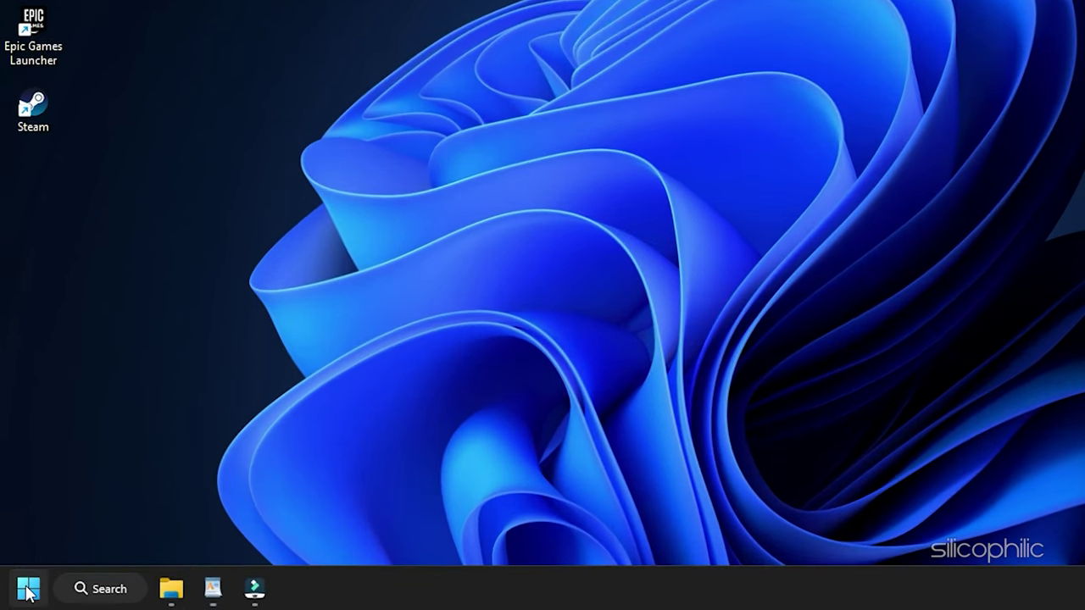
Step: Run an automatic driver search for the AMD High Definition Audio Device in Device Manager
{"action": "right_click", "coordinate": [21, 594]}
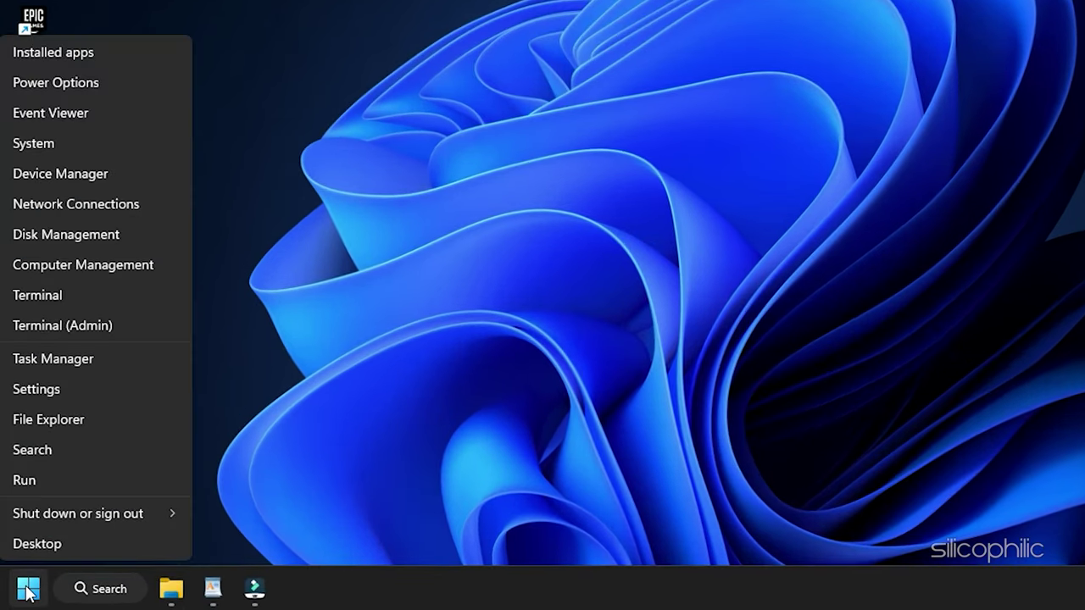
{"action": "left_click", "coordinate": [119, 173]}
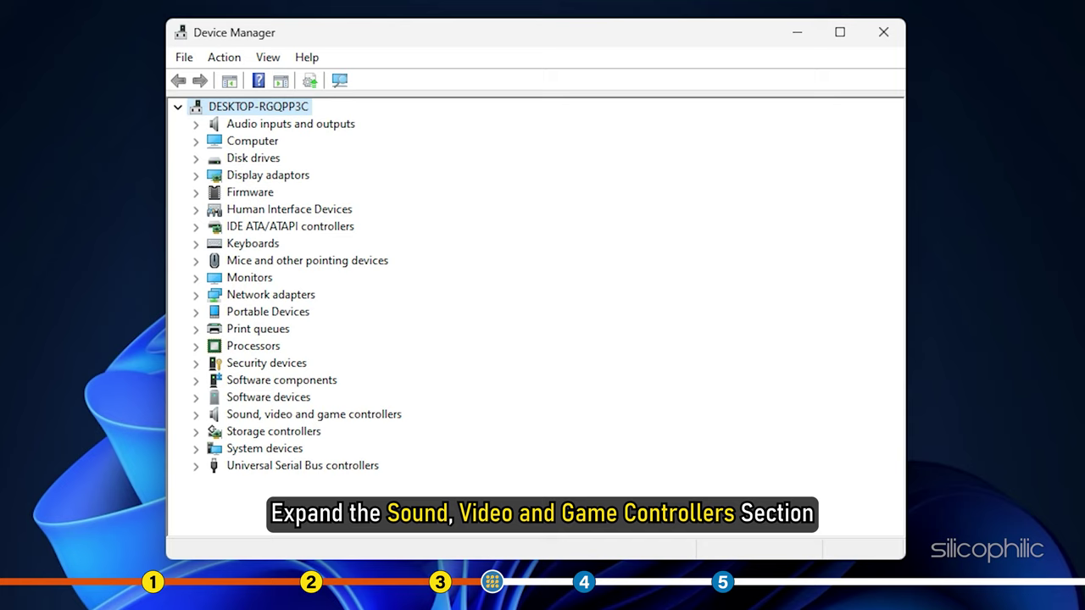
{"action": "left_click", "coordinate": [197, 417]}
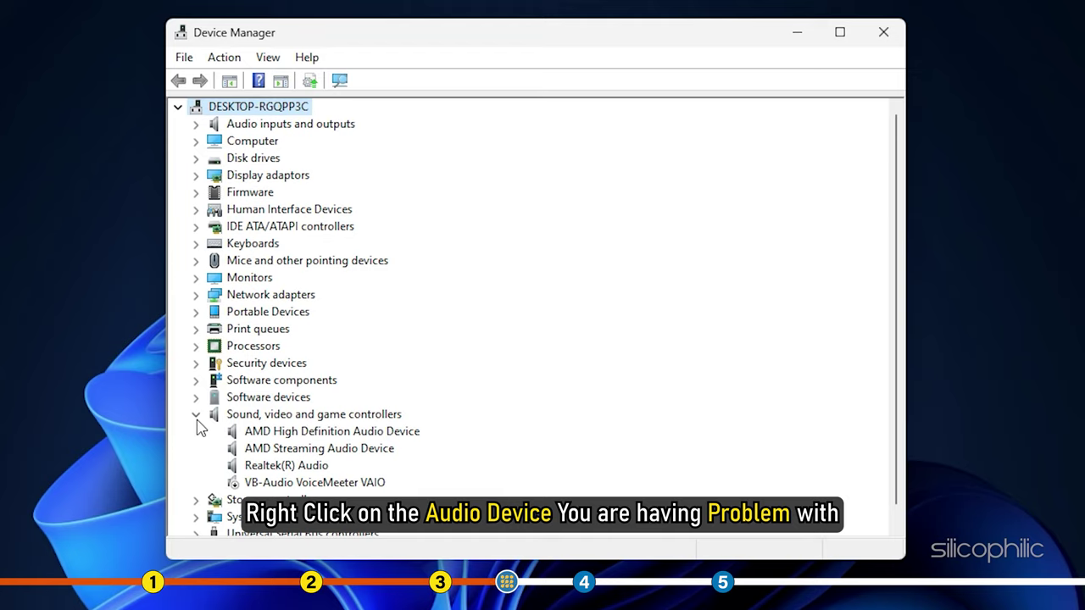
{"action": "left_click", "coordinate": [284, 433]}
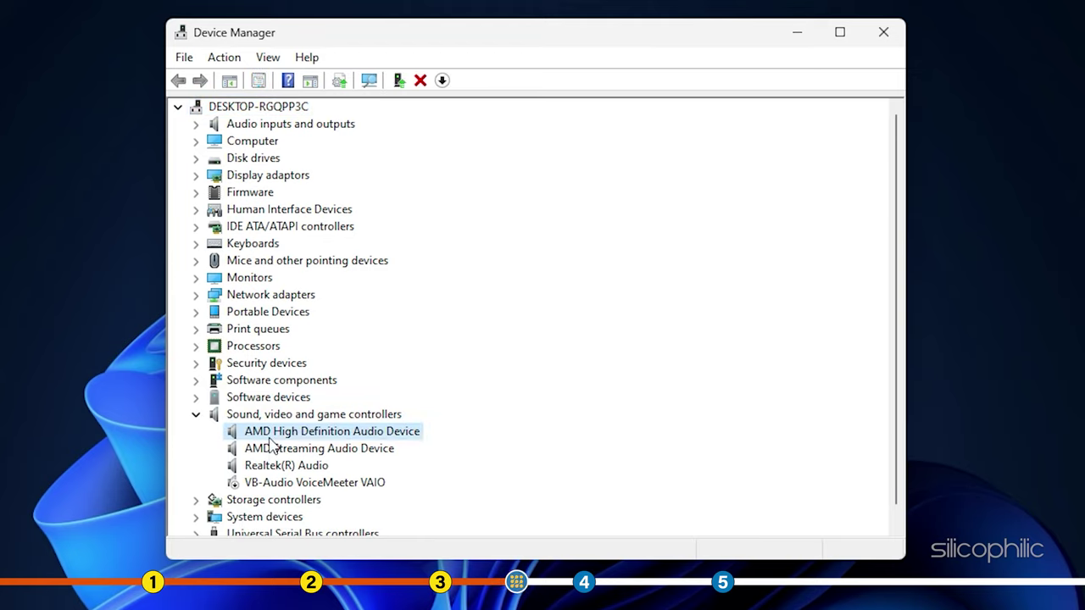
{"action": "right_click", "coordinate": [271, 445]}
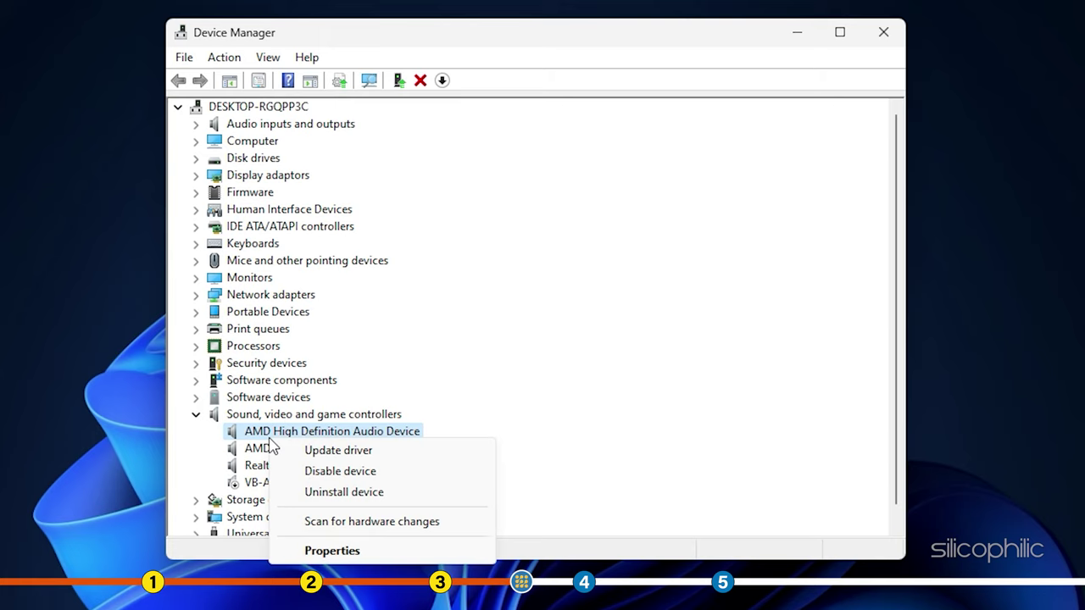
{"action": "left_click", "coordinate": [381, 456]}
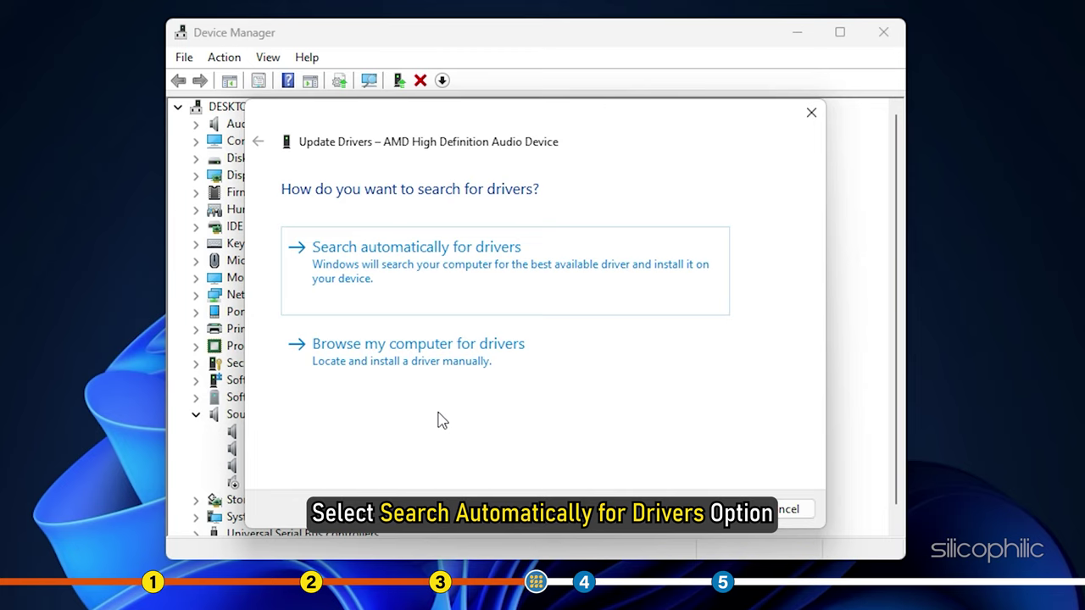
{"action": "left_click", "coordinate": [535, 252]}
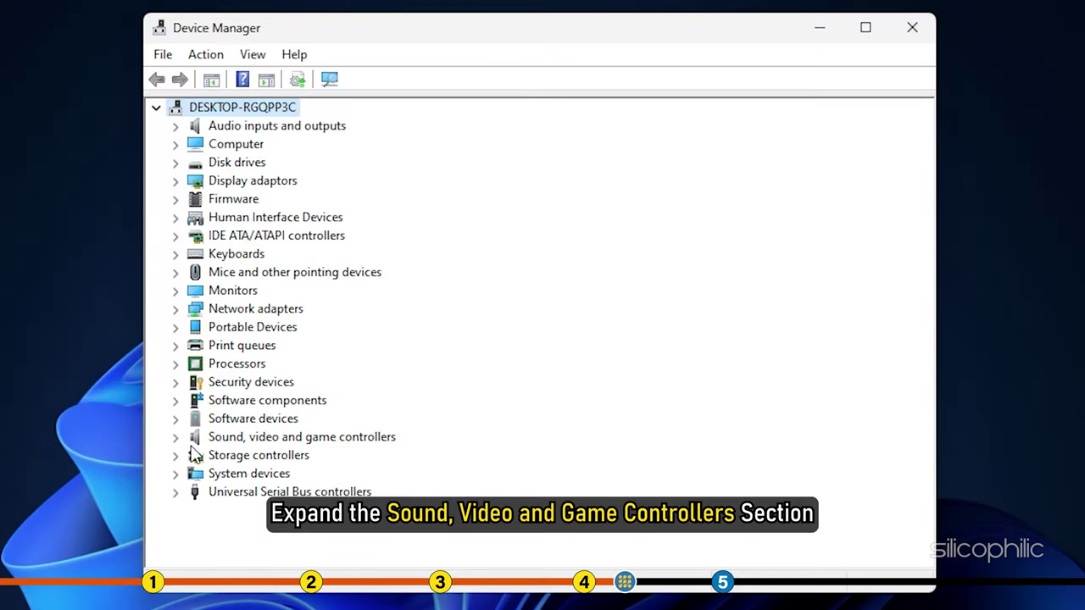
Step: Uninstall the AMD High Definition Audio Device and confirm its removal
{"action": "left_click", "coordinate": [176, 439]}
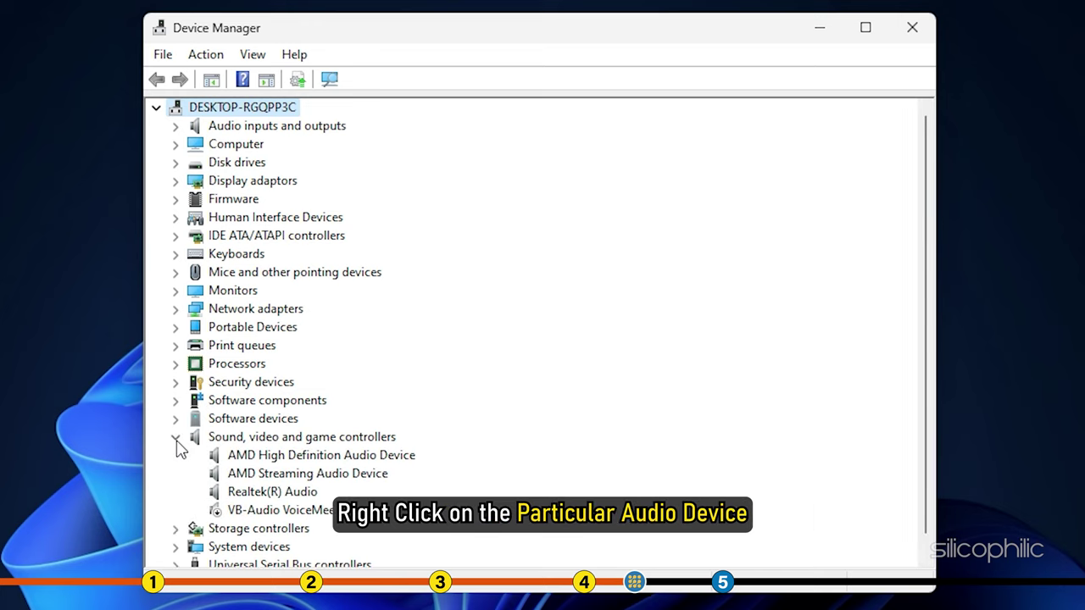
{"action": "left_click", "coordinate": [259, 459]}
{"action": "right_click", "coordinate": [261, 464]}
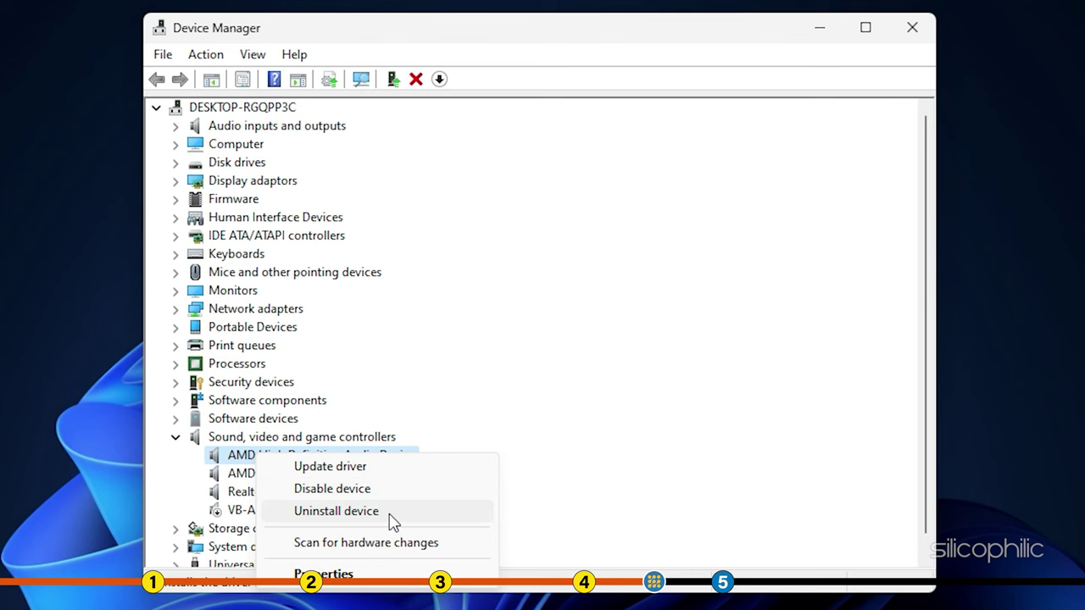
{"action": "left_click", "coordinate": [388, 512]}
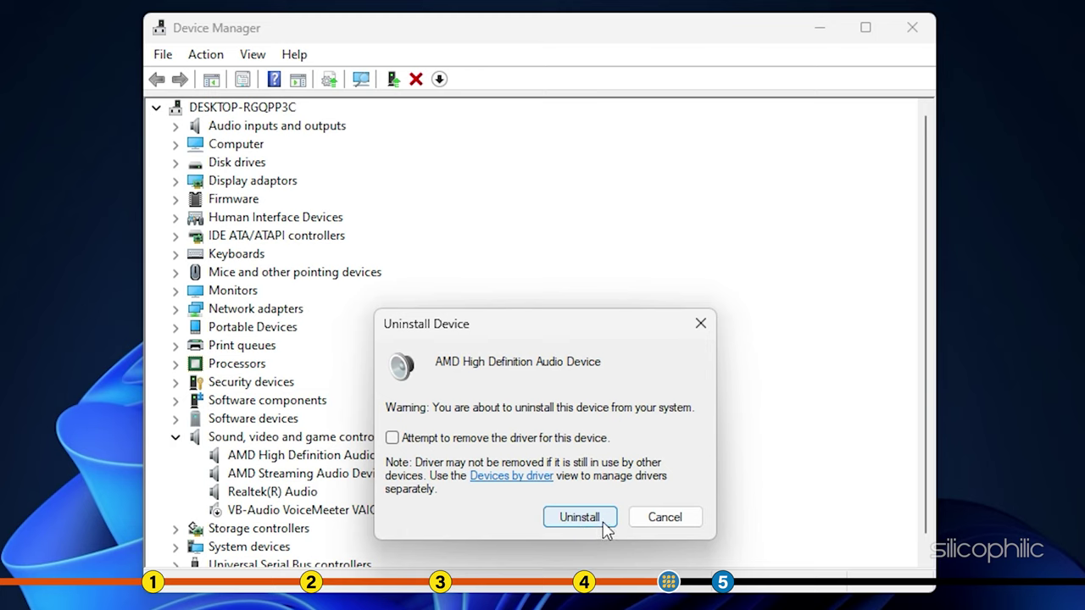
{"action": "left_click", "coordinate": [607, 521]}
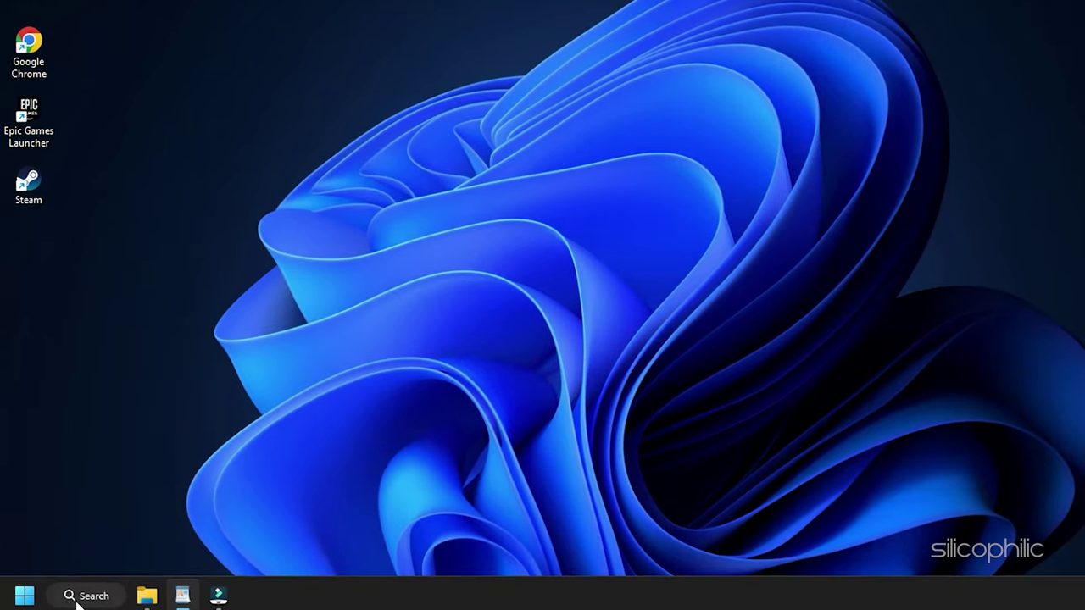
Step: Open the Sound window via Control Panel's Hardware and Sound category
{"action": "left_click", "coordinate": [68, 594]}
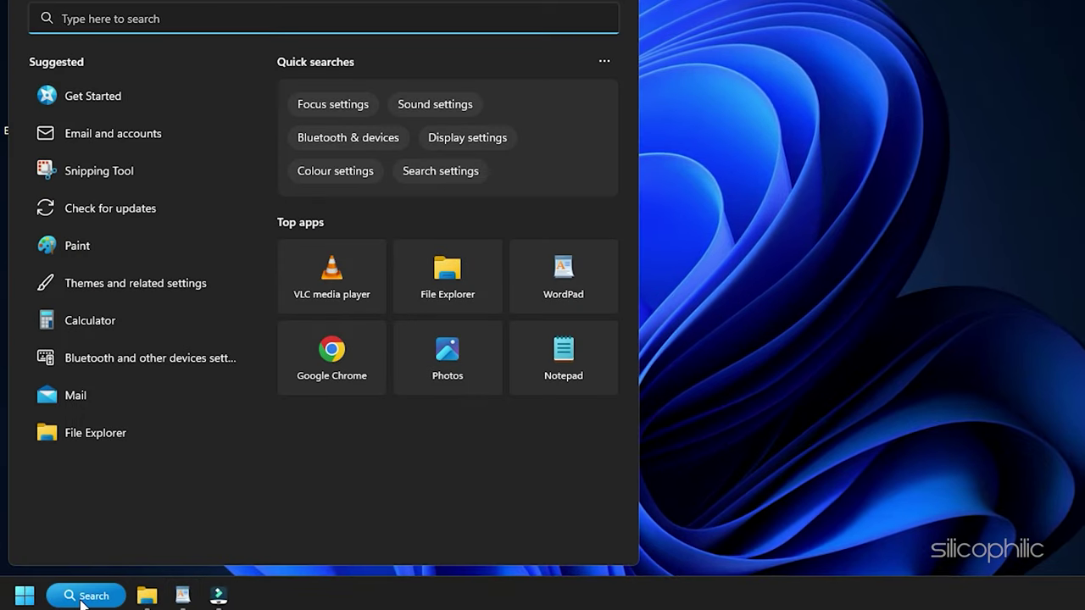
{"action": "type", "text": "Control Panel"}
{"action": "key", "text": "Tab"}
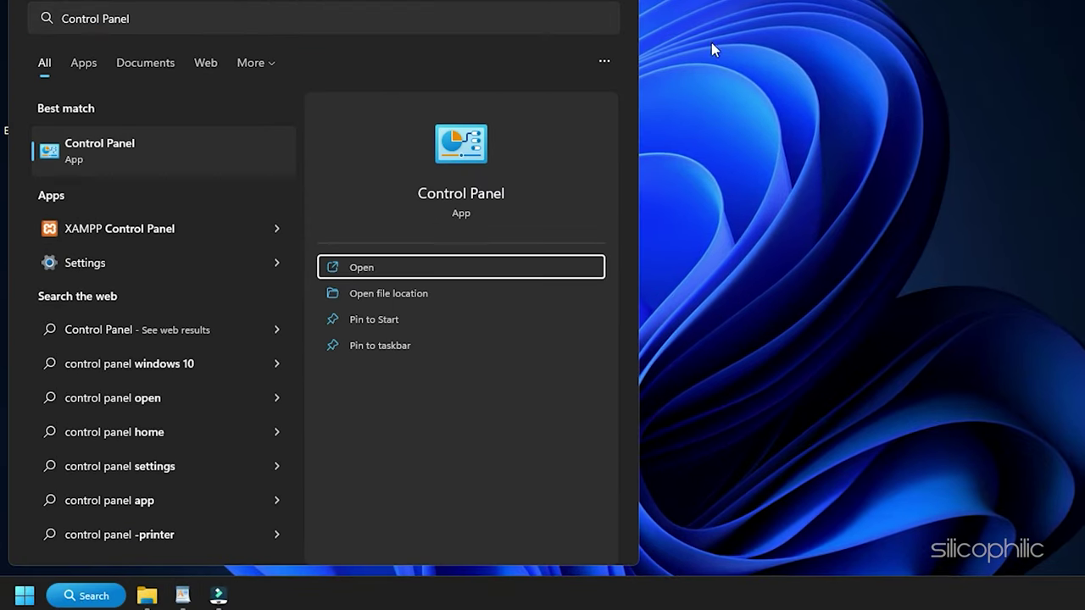
{"action": "left_click", "coordinate": [144, 146]}
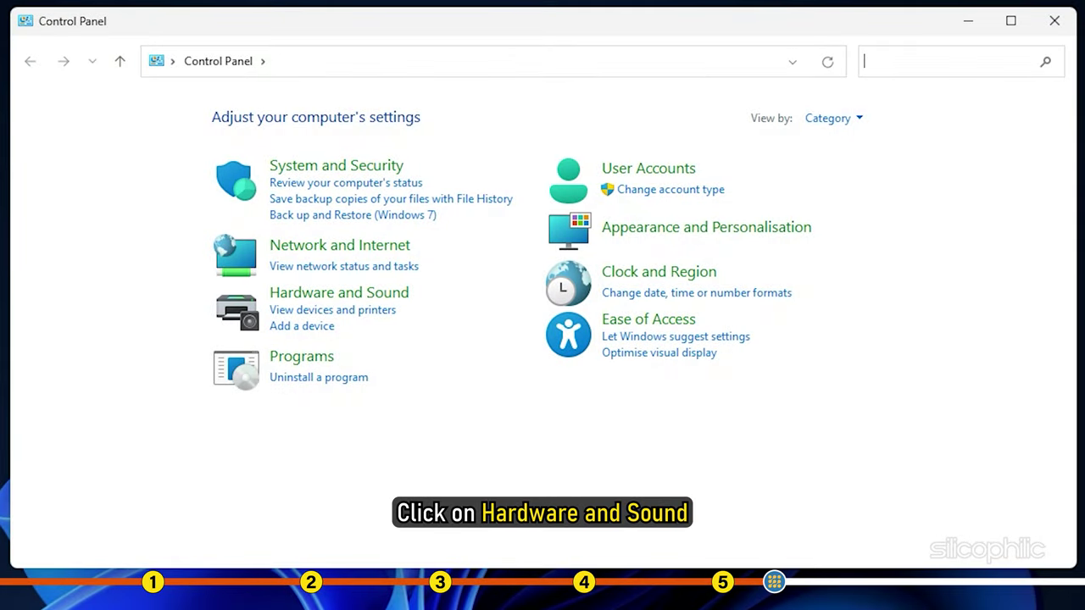
{"action": "left_click", "coordinate": [378, 297]}
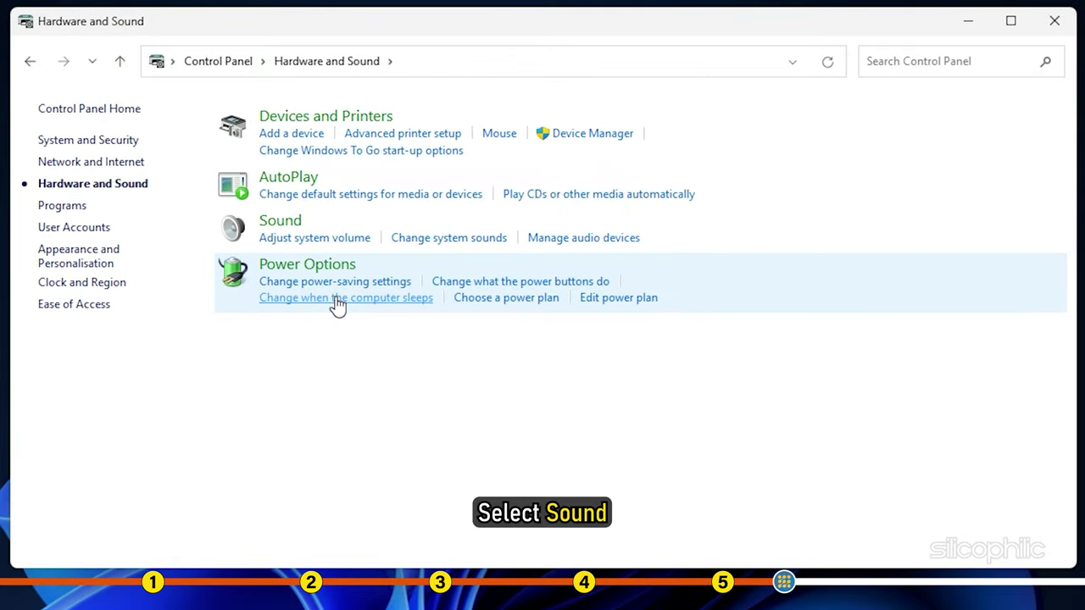
{"action": "left_click", "coordinate": [278, 225]}
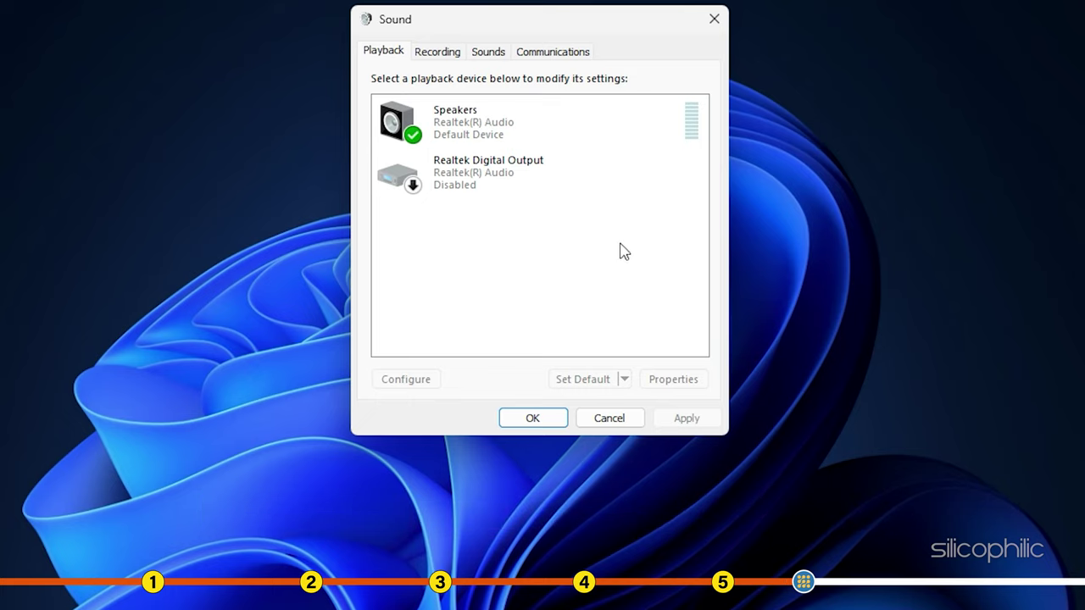
Step: View the Enhancements tab of the Speakers properties
{"action": "right_click", "coordinate": [506, 115]}
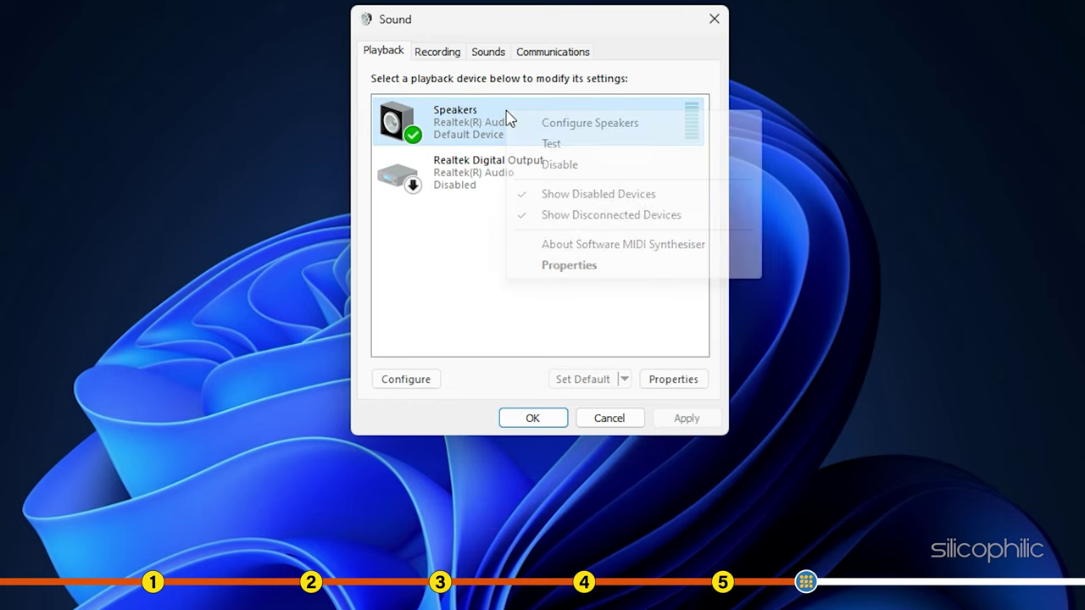
{"action": "left_click", "coordinate": [605, 265]}
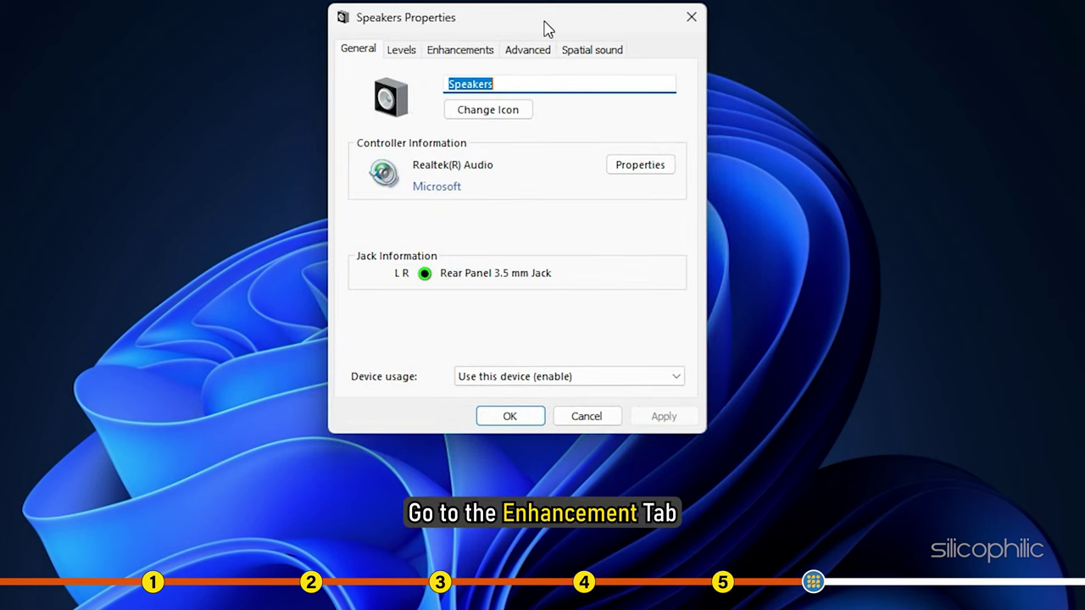
{"action": "left_click", "coordinate": [451, 56]}
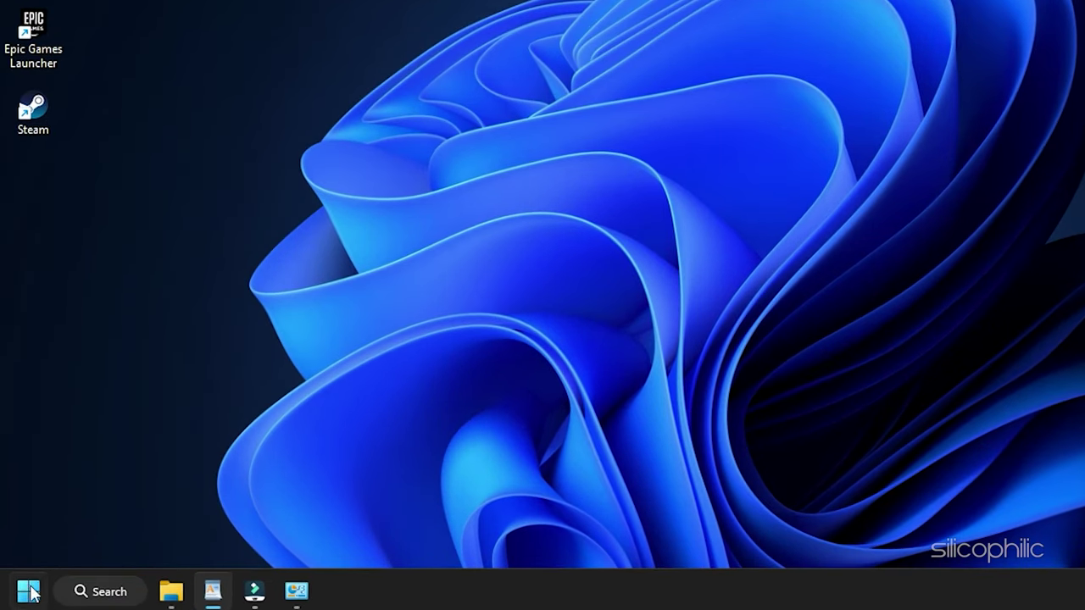
Step: Replace the Realtek(R) Audio driver with the High Definition Audio Device driver from the local list
{"action": "right_click", "coordinate": [22, 593]}
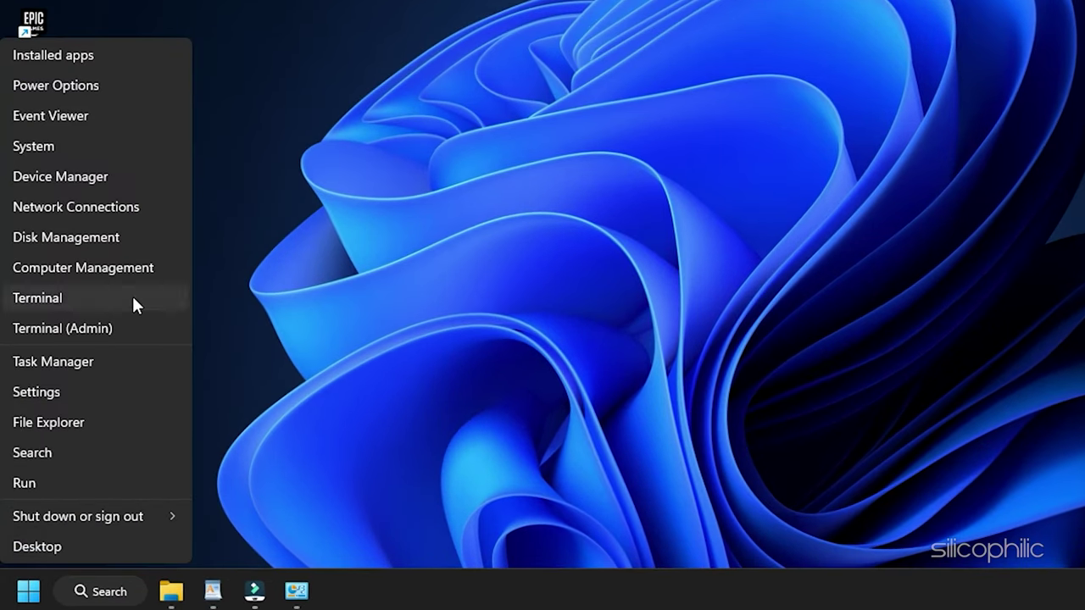
{"action": "left_click", "coordinate": [106, 178]}
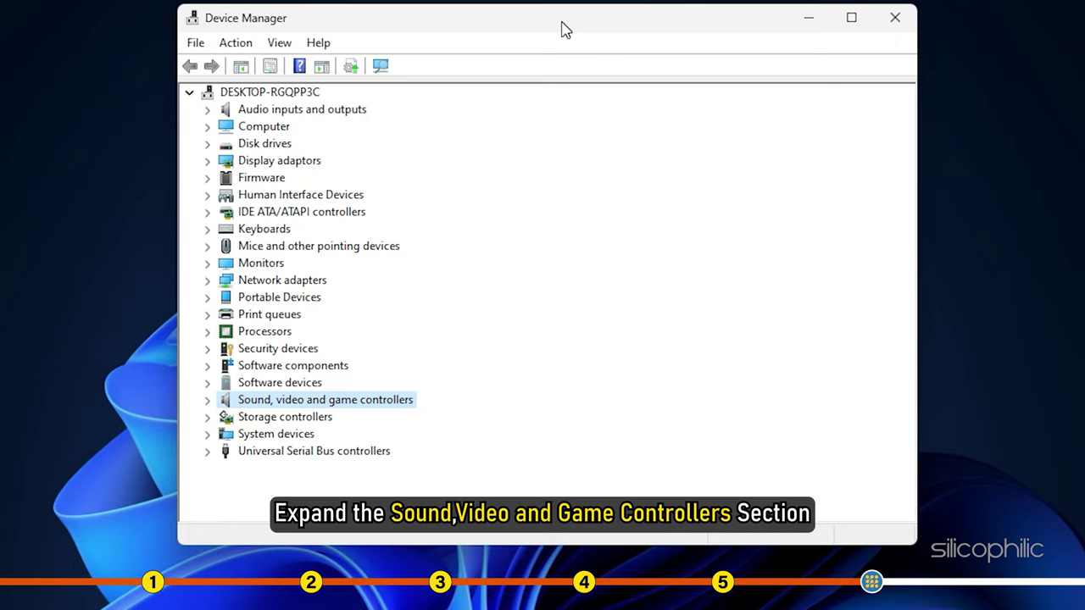
{"action": "left_click", "coordinate": [207, 400]}
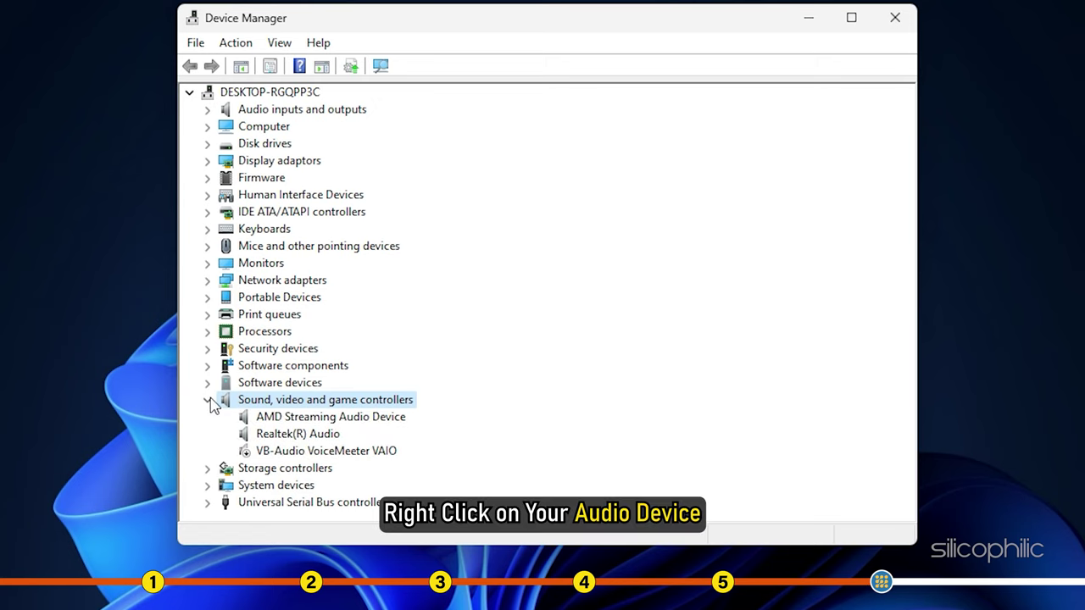
{"action": "right_click", "coordinate": [256, 437]}
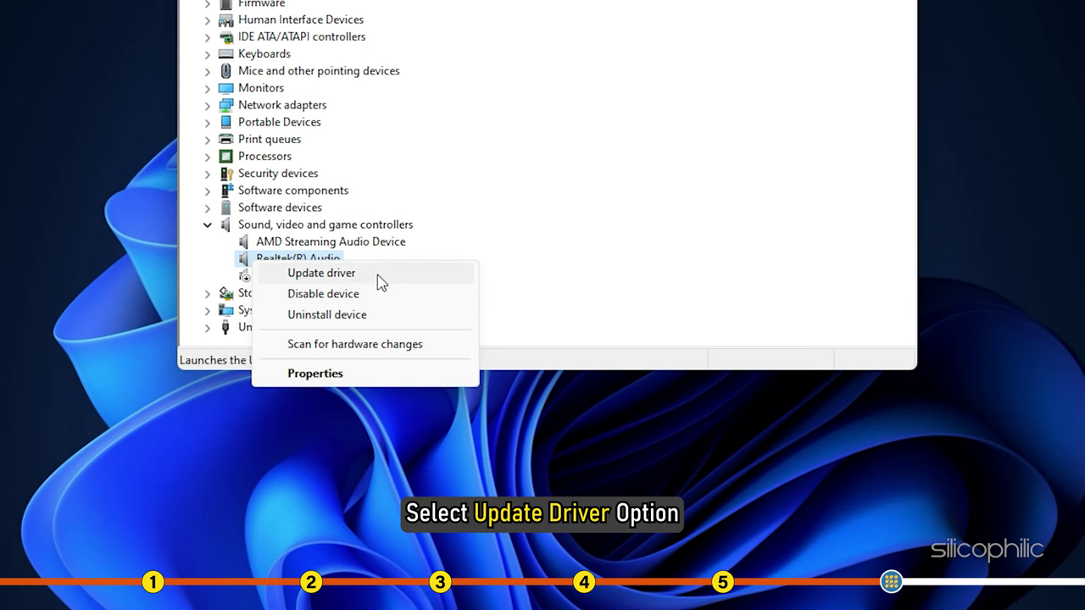
{"action": "left_click", "coordinate": [371, 278]}
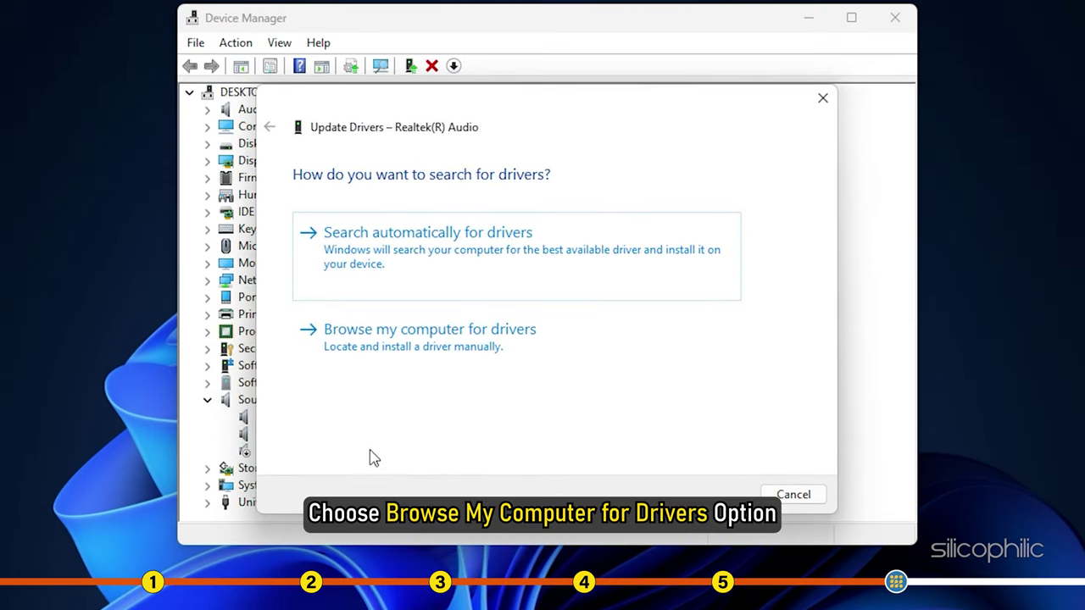
{"action": "left_click", "coordinate": [572, 351]}
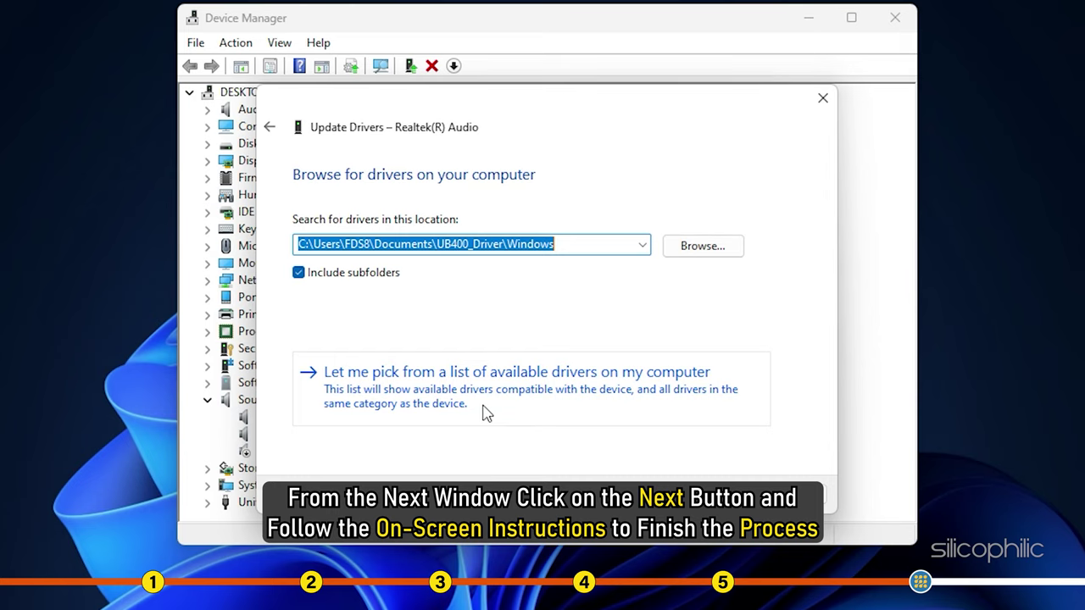
{"action": "left_click", "coordinate": [486, 412]}
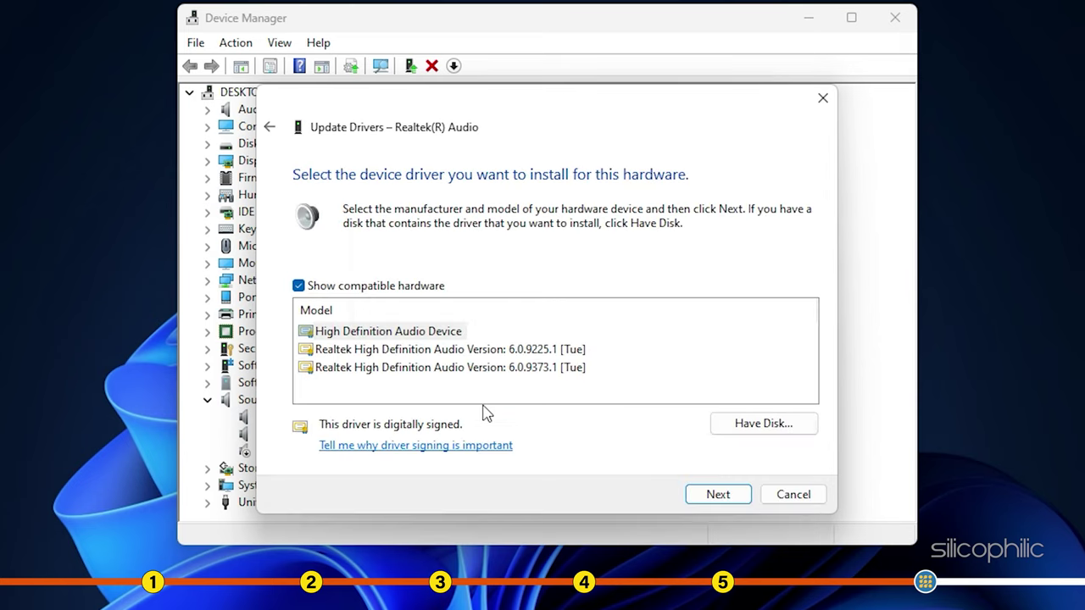
{"action": "left_click", "coordinate": [347, 335]}
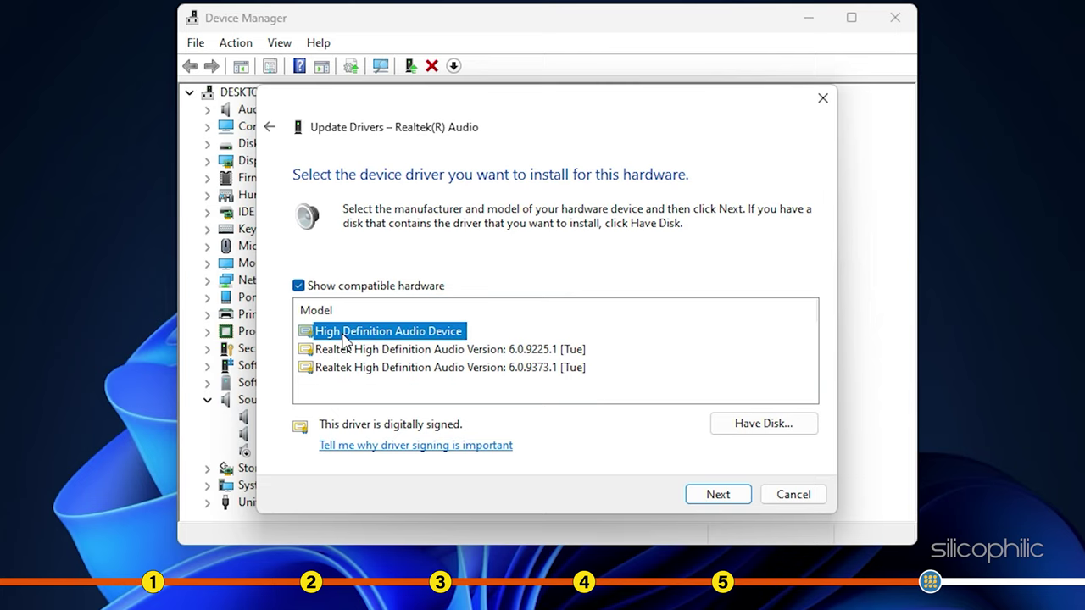
{"action": "left_click", "coordinate": [711, 496]}
{"action": "left_click", "coordinate": [637, 484]}
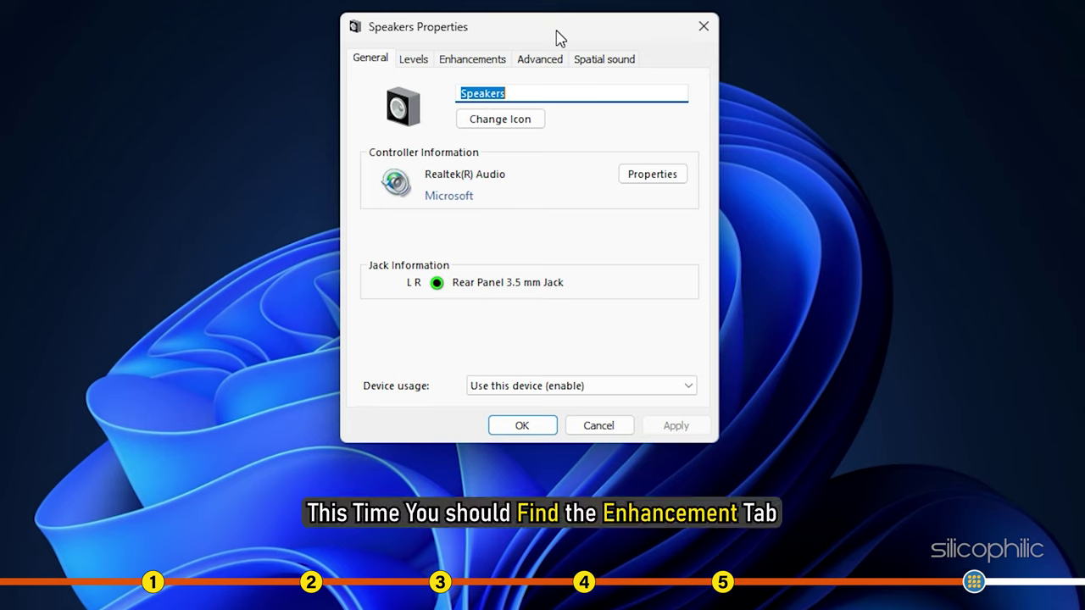
Step: Disable all Speakers enhancements, apply the change, and close both sound dialogs
{"action": "left_click", "coordinate": [463, 61]}
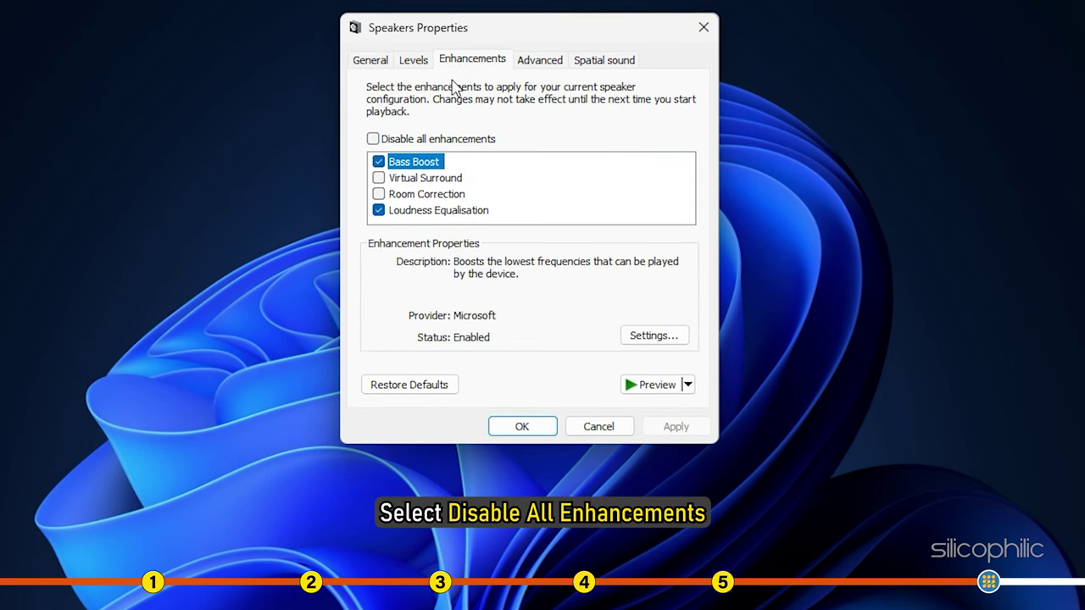
{"action": "left_click", "coordinate": [373, 139]}
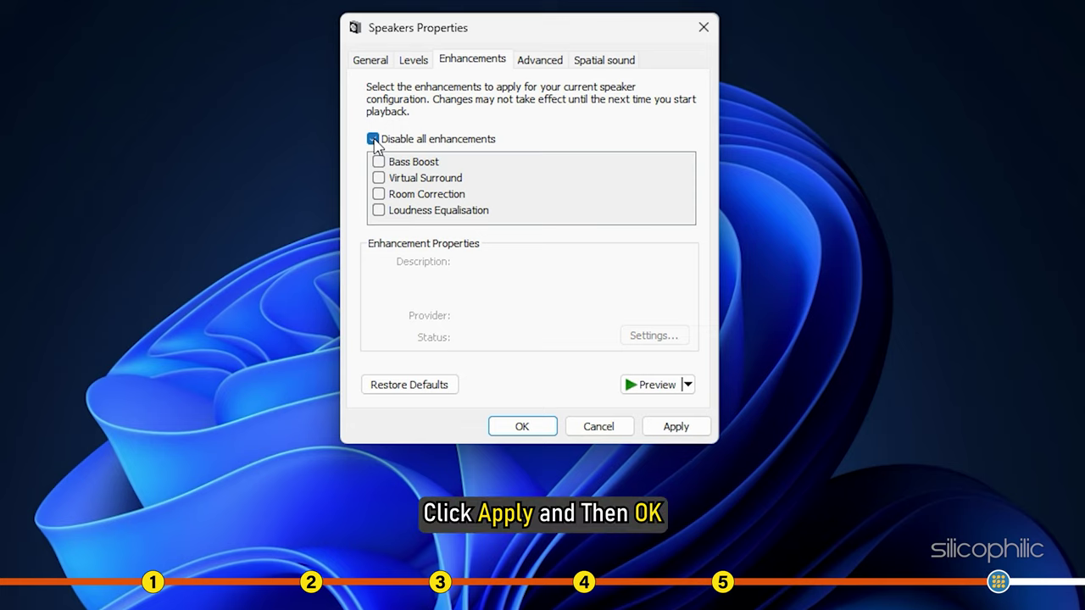
{"action": "left_click", "coordinate": [683, 429]}
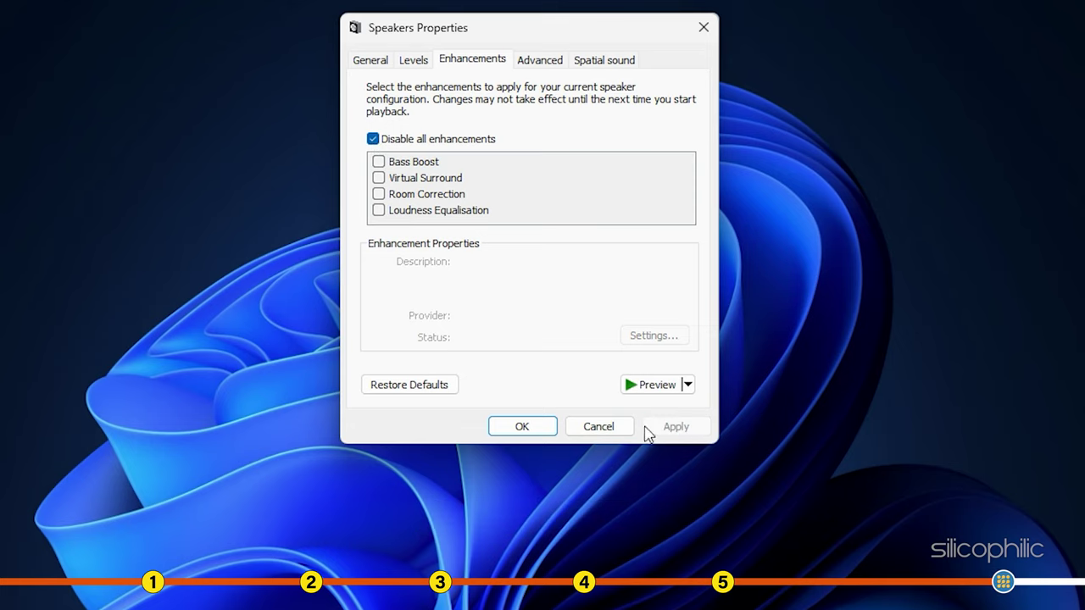
{"action": "left_click", "coordinate": [535, 428]}
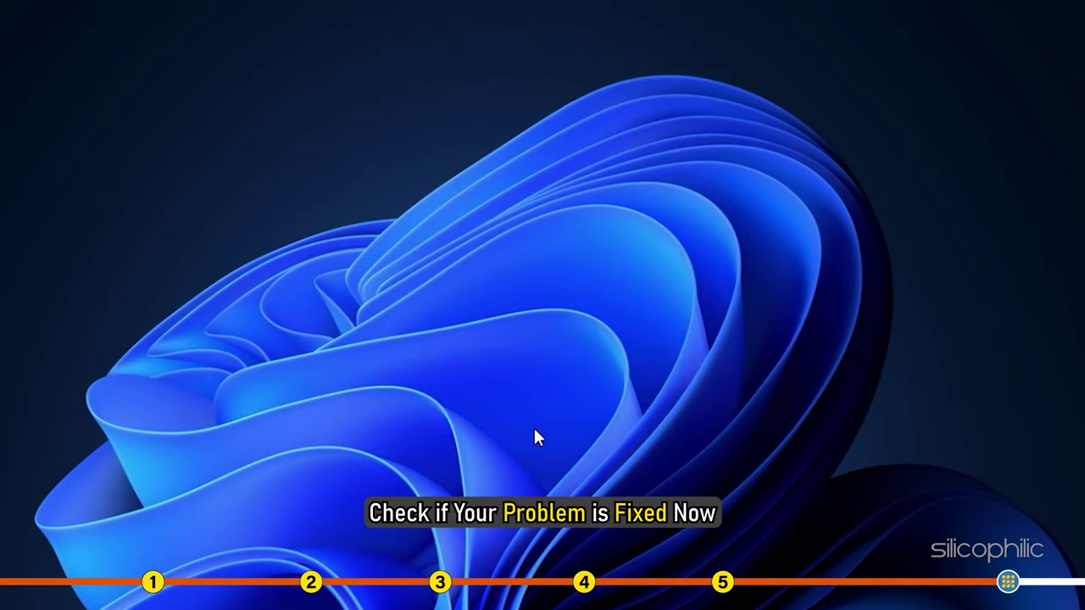